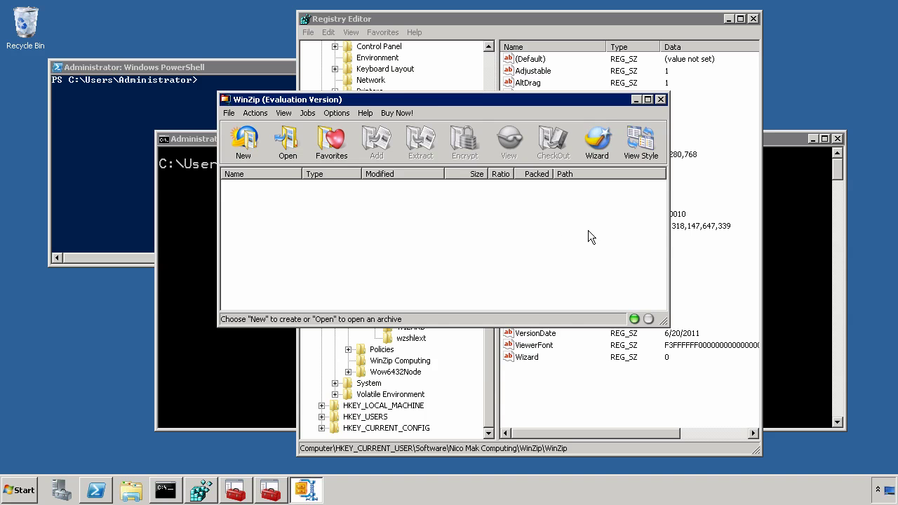
- Preview the WinZip Wizard interface and return to WinZip Classic
{"action": "left_click", "coordinate": [598, 143]}
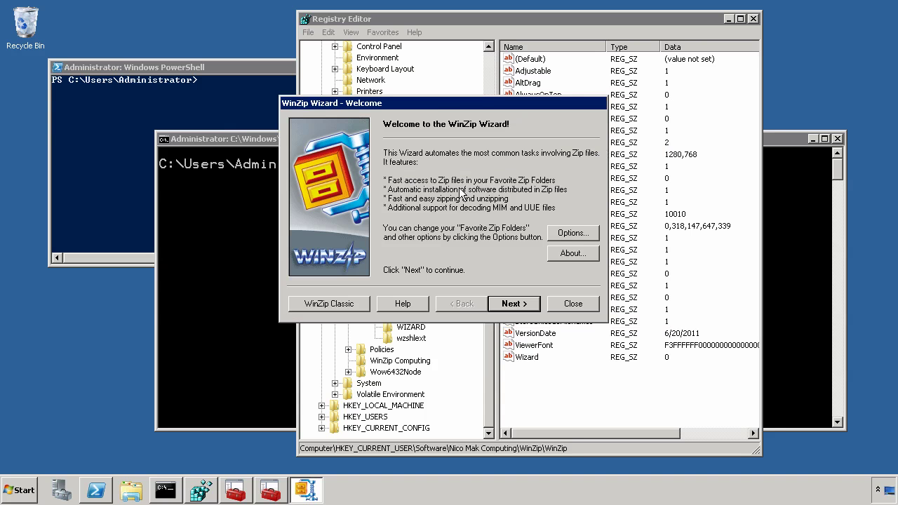
{"action": "left_click", "coordinate": [326, 303]}
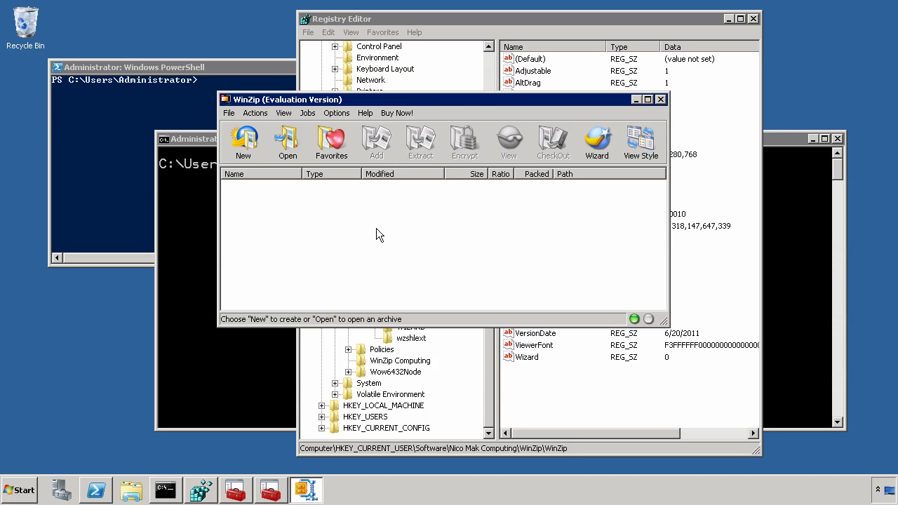
- Open WinZip's configuration options, and select the Wizard value of the WinZip key in Registry Editor
{"action": "left_click", "coordinate": [337, 113]}
{"action": "left_click", "coordinate": [344, 125]}
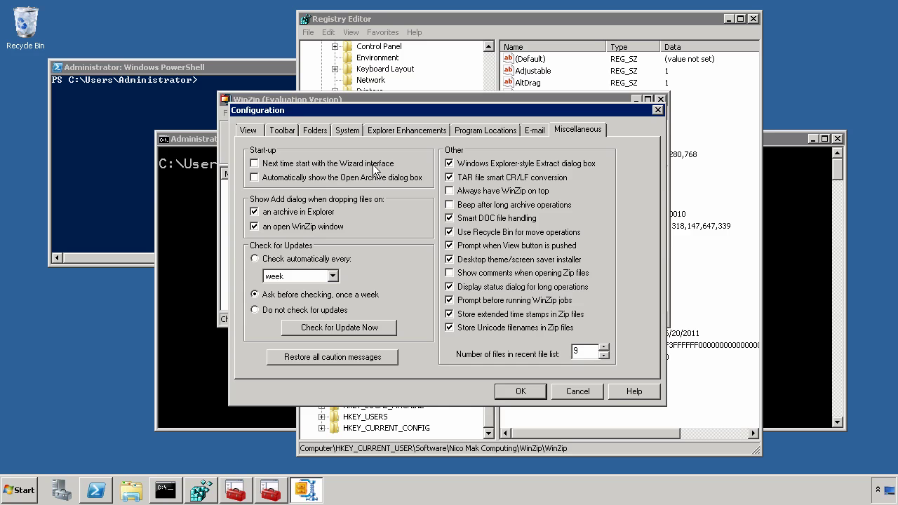
{"action": "left_click", "coordinate": [443, 20]}
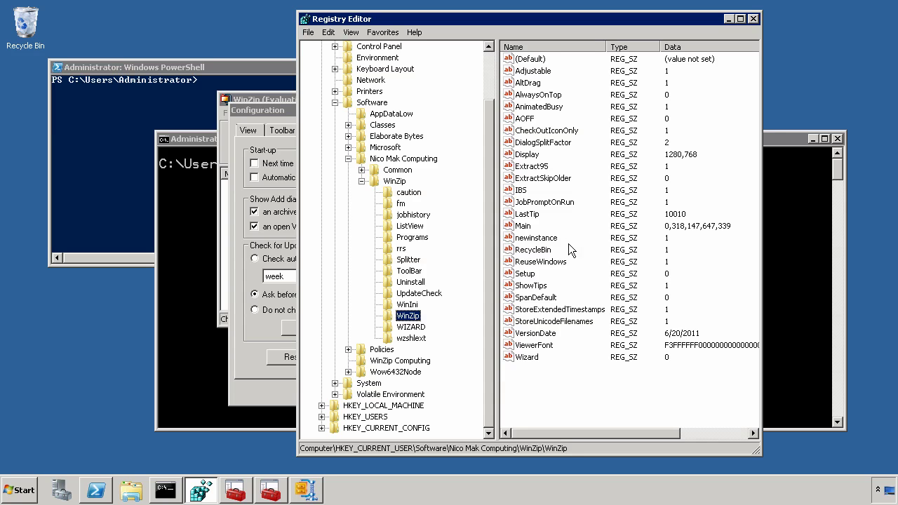
{"action": "left_click", "coordinate": [532, 359]}
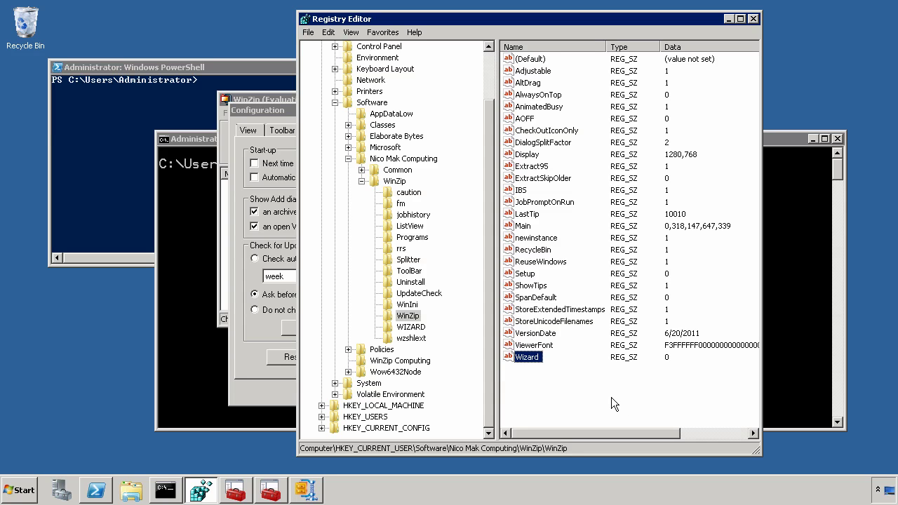
- Set WinZip to start with the Wizard interface next time and save the configuration
{"action": "left_click", "coordinate": [274, 112]}
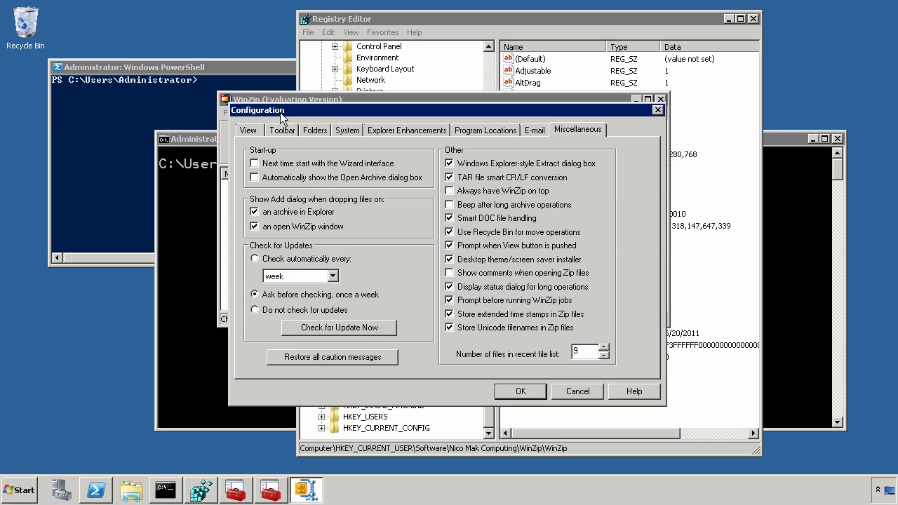
{"action": "left_click", "coordinate": [255, 163]}
{"action": "left_click", "coordinate": [521, 392]}
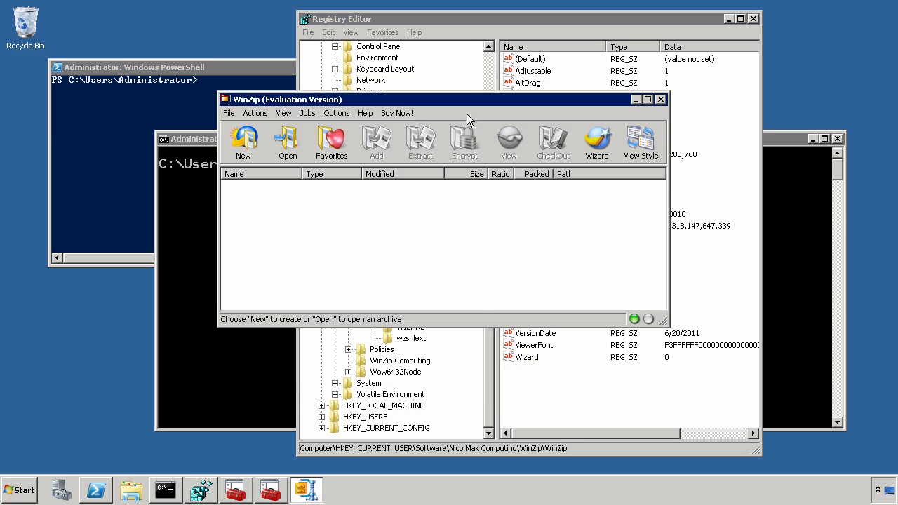
- Refresh the WinZip key in Registry Editor to check its Wizard value, and return to the WinZip window
{"action": "left_click", "coordinate": [475, 24]}
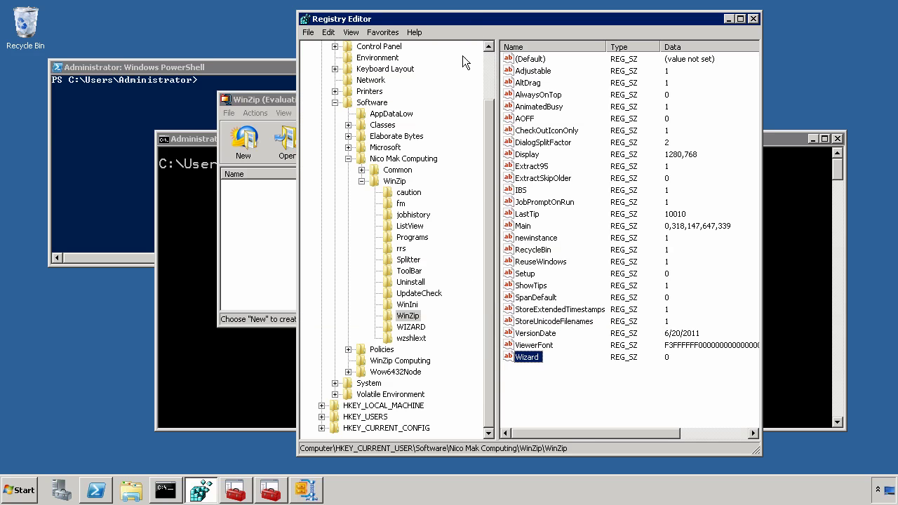
{"action": "left_click", "coordinate": [407, 317]}
{"action": "key", "text": "F5"}
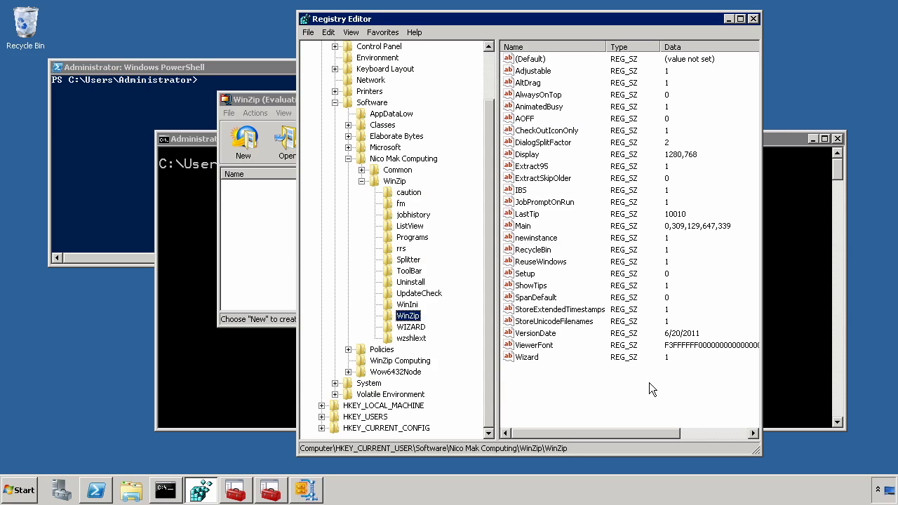
{"action": "left_click", "coordinate": [257, 241]}
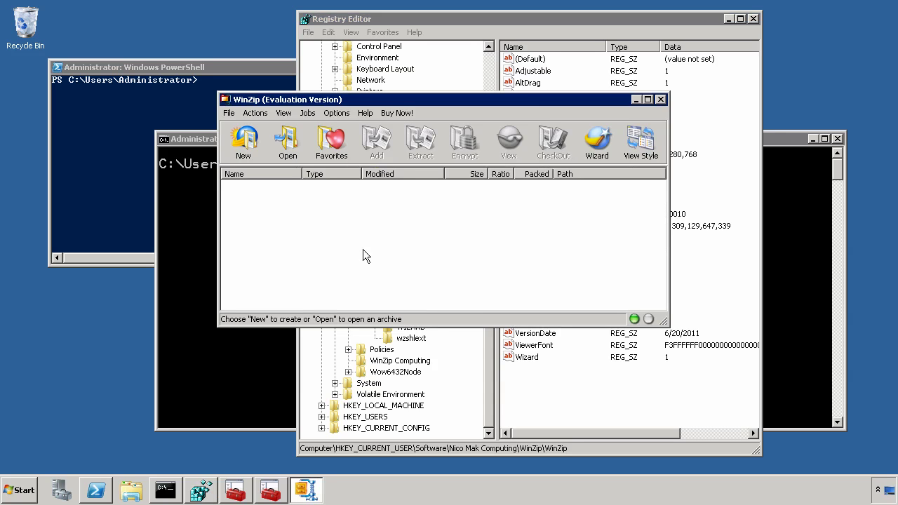
- In Command Prompt, query the remote machine's software key with reg query \\dc\hklm\software
{"action": "left_click", "coordinate": [235, 360]}
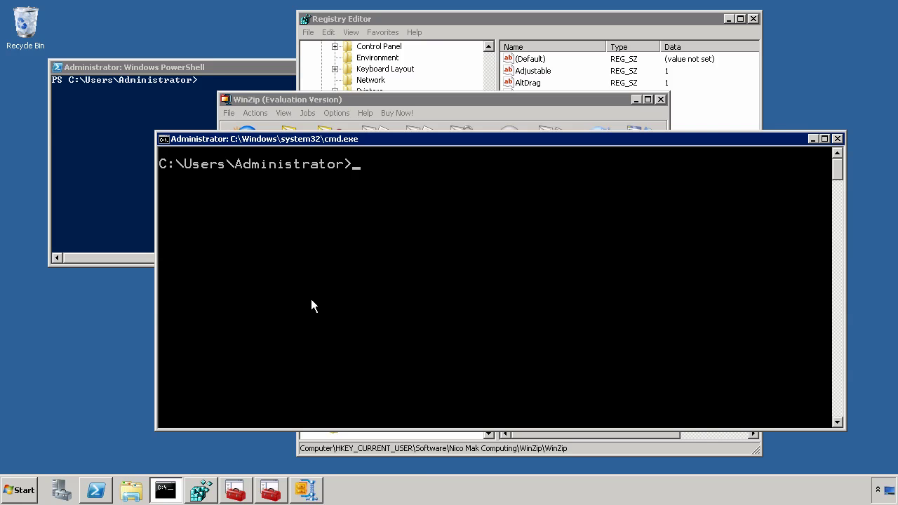
{"action": "type", "text": "reg add HKCU\\software\\AppABC"}
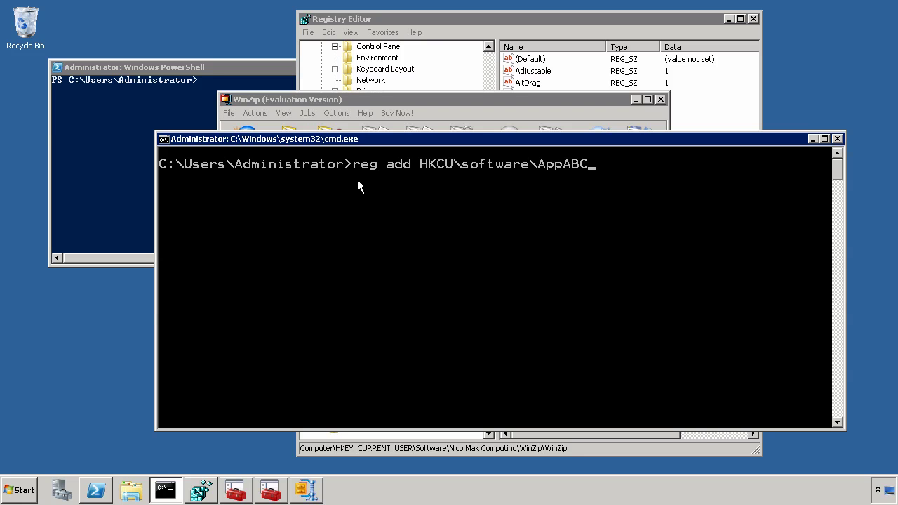
{"action": "key", "text": "Up"}
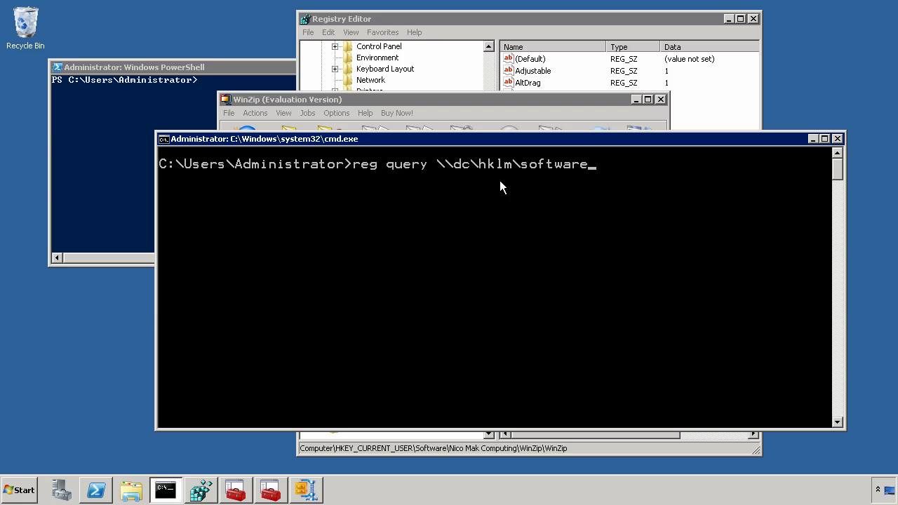
{"action": "key", "text": "Return"}
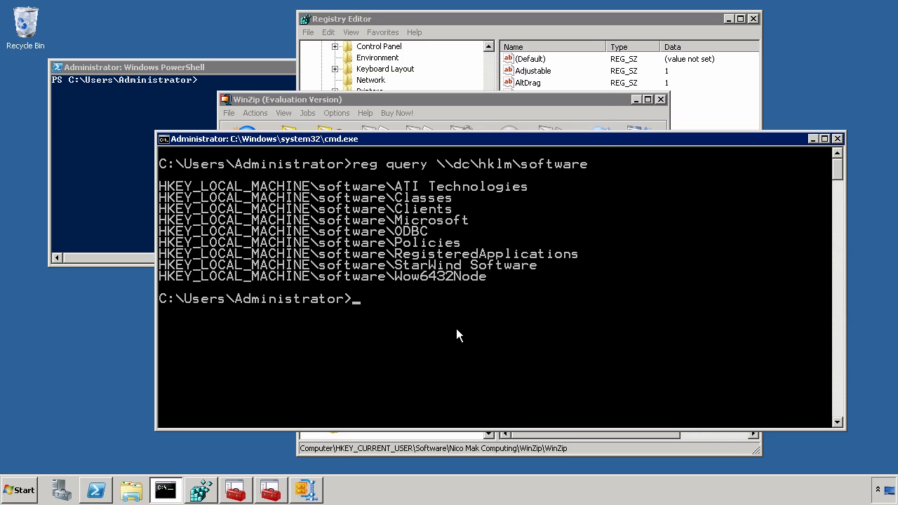
- In Windows PowerShell, list the remote software key with invoke-command dc { dir HKLM:\software }
{"action": "left_click", "coordinate": [117, 160]}
{"action": "key", "text": "Up"}
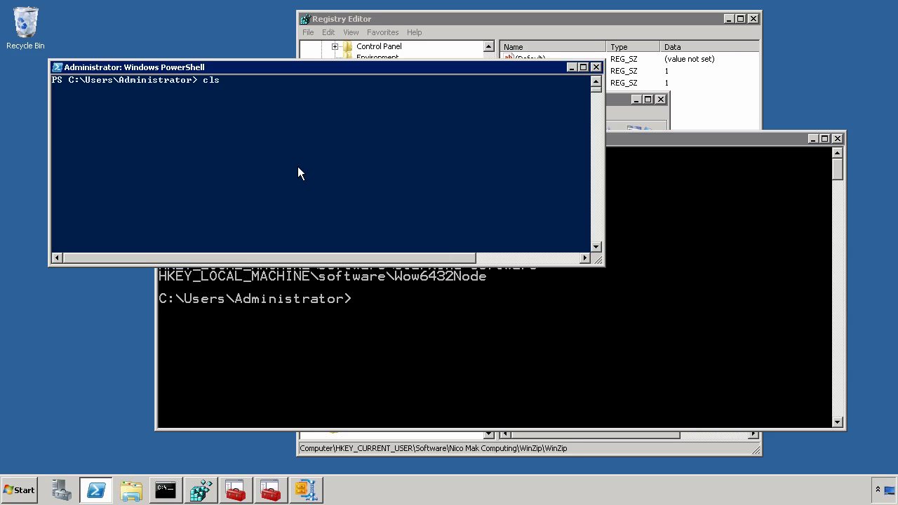
{"action": "key", "text": "Up"}
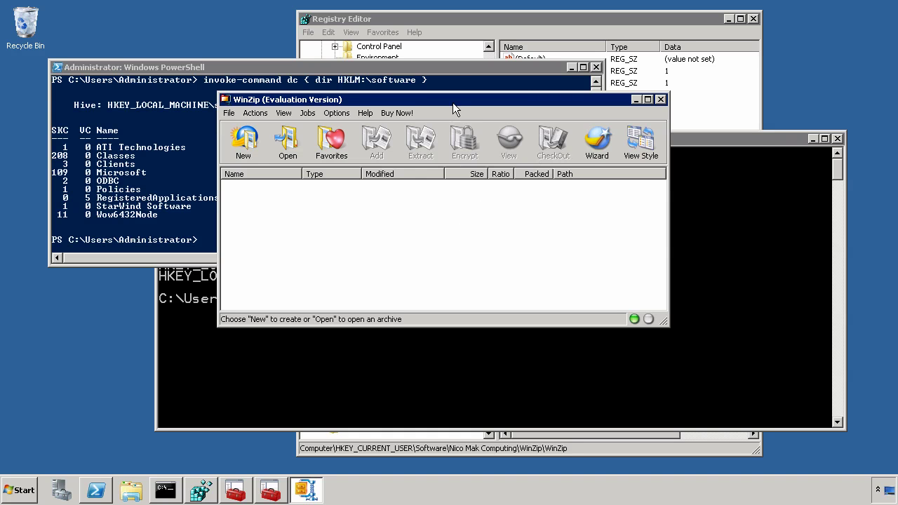
- Switch to Group Policy Management Editor and start a new Registry Item under the User Configuration registry preferences
{"action": "left_click", "coordinate": [459, 19]}
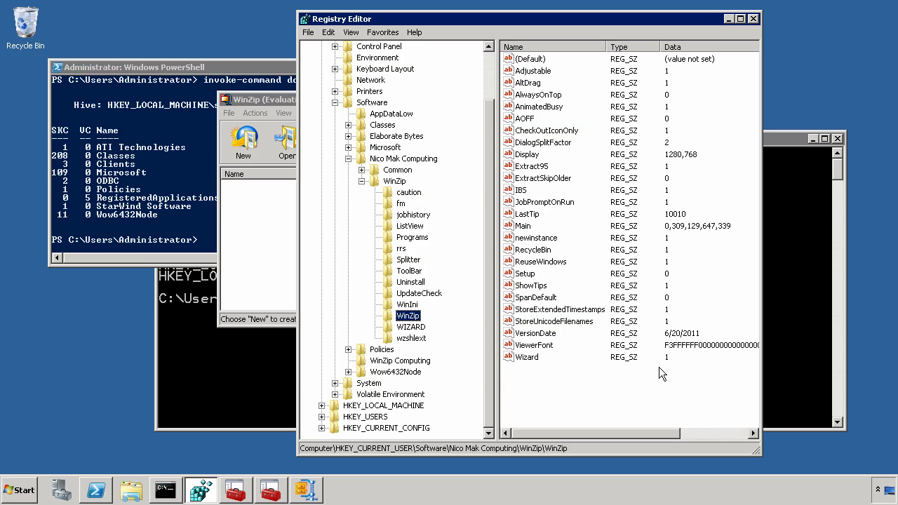
{"action": "left_click", "coordinate": [270, 490]}
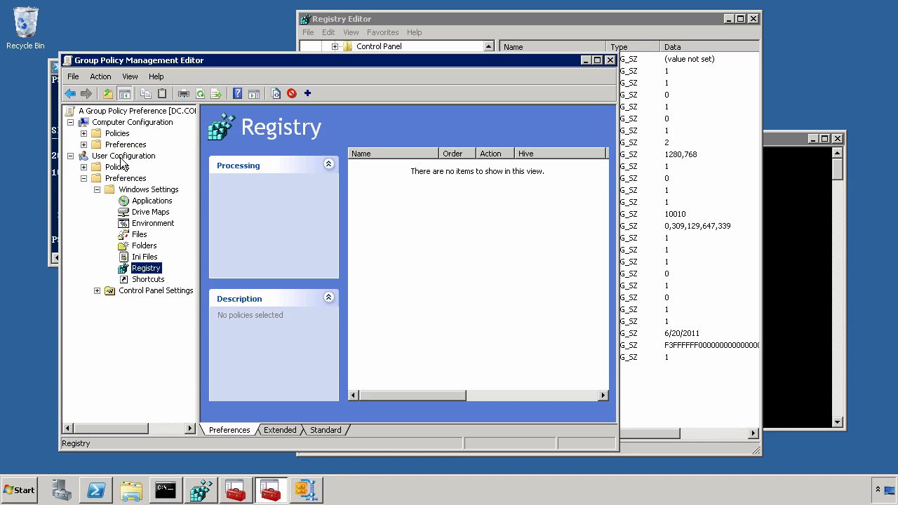
{"action": "right_click", "coordinate": [145, 271]}
{"action": "mouse_move", "coordinate": [179, 275]}
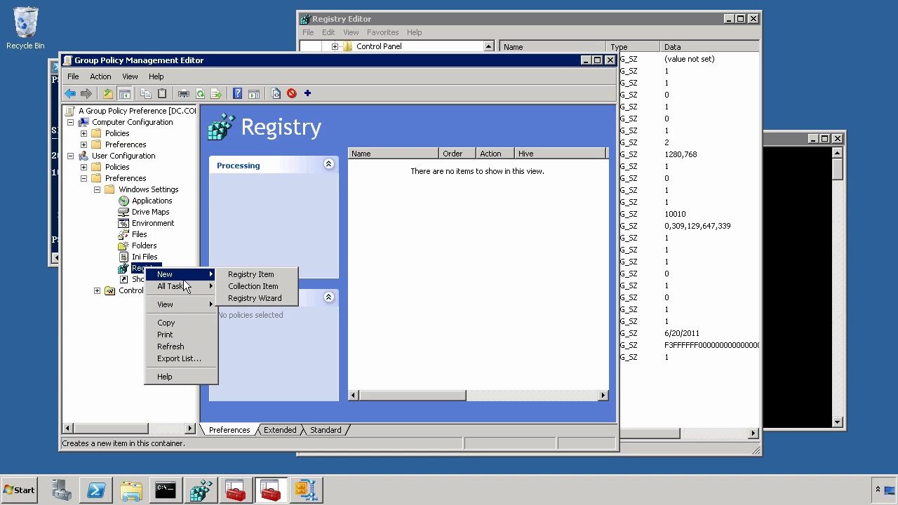
{"action": "left_click", "coordinate": [256, 275]}
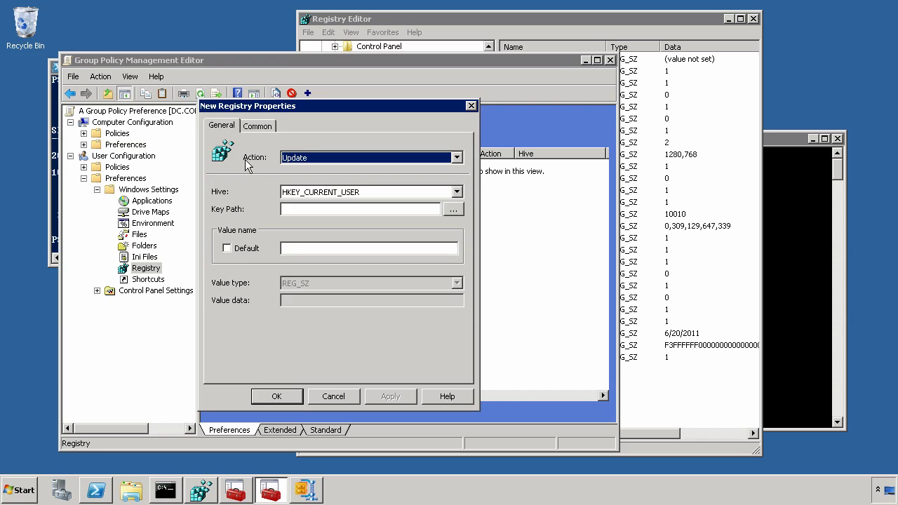
{"action": "left_click_drag", "start_coordinate": [335, 107], "coordinate": [343, 98]}
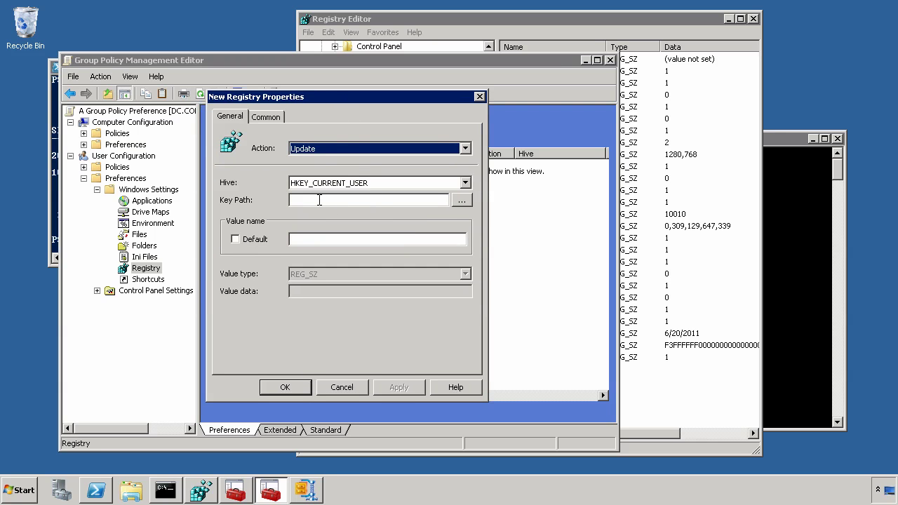
- Browse for the item's key path and select HKEY_CURRENT_USER\Software\Nico Mak Computing\WinZip\WinZip
{"action": "left_click", "coordinate": [463, 201]}
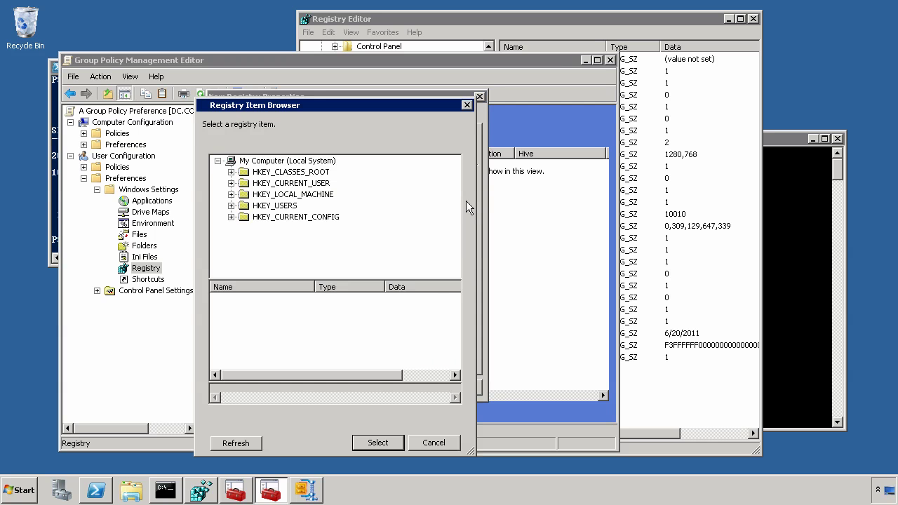
{"action": "left_click", "coordinate": [231, 183]}
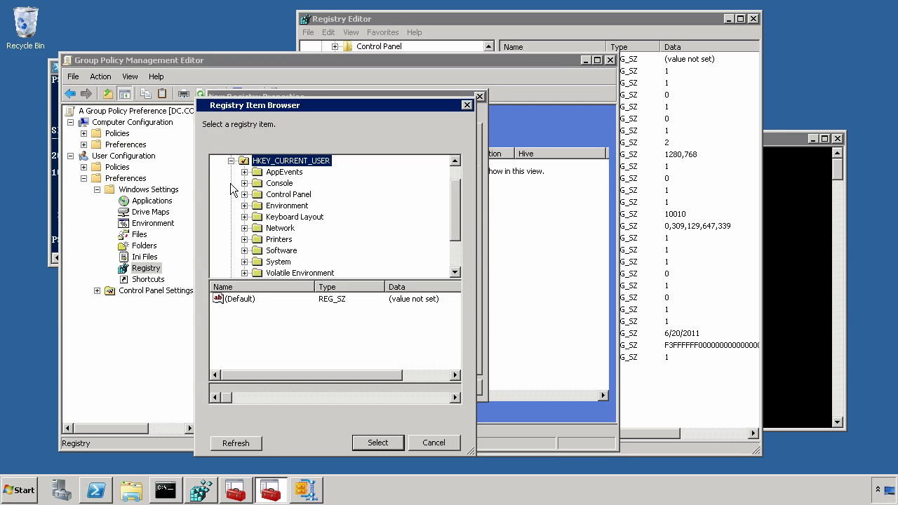
{"action": "left_click", "coordinate": [245, 250]}
{"action": "left_click", "coordinate": [259, 231]}
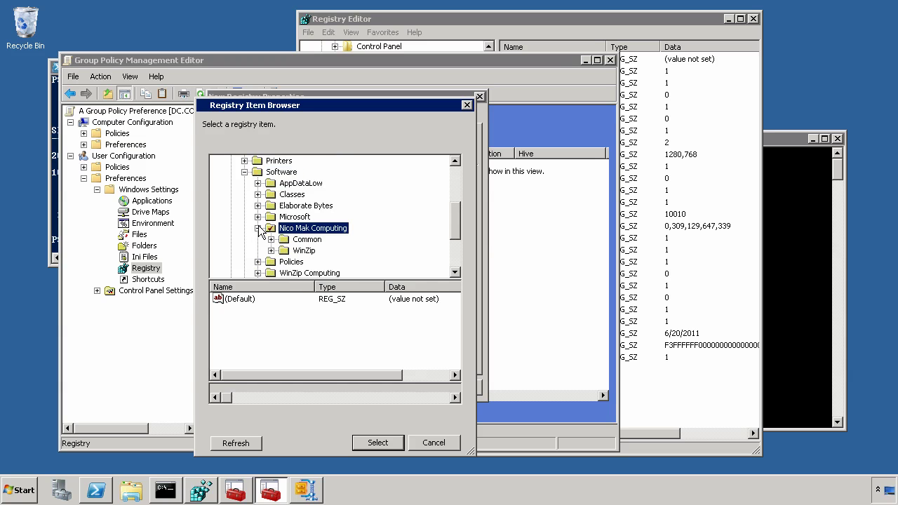
{"action": "left_click", "coordinate": [273, 250]}
{"action": "scroll", "coordinate": [289, 253], "scroll_direction": "down", "scroll_amount": 2}
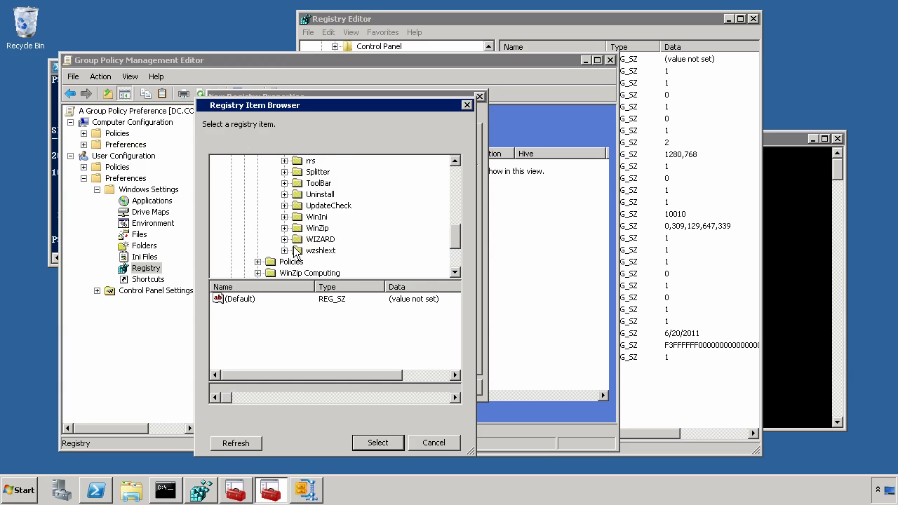
{"action": "left_click", "coordinate": [316, 228]}
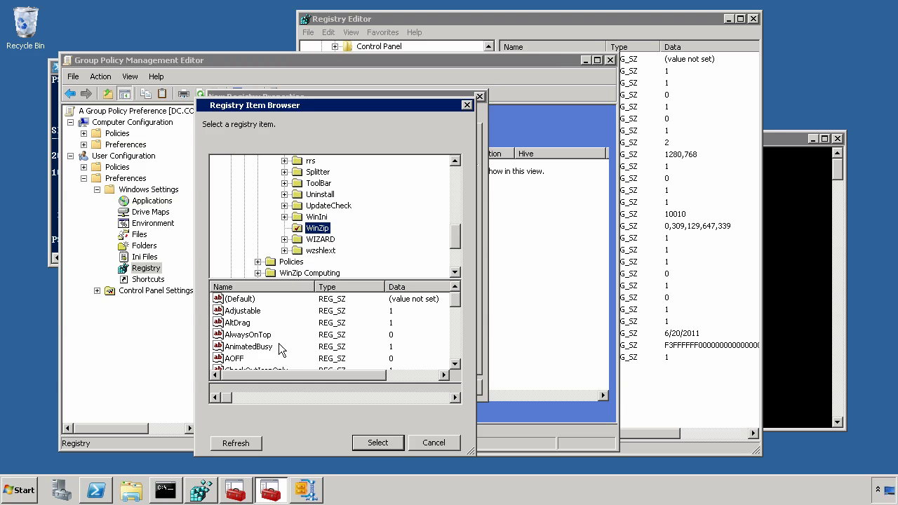
- Choose the Wizard value from the WinZip key and save the registry item with the Update action
{"action": "left_click_drag", "start_coordinate": [455, 302], "coordinate": [459, 355]}
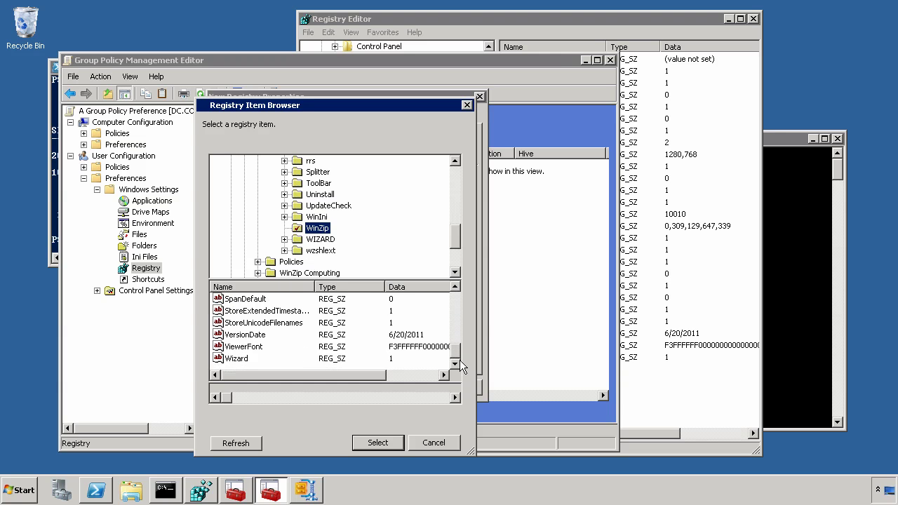
{"action": "left_click", "coordinate": [239, 360]}
{"action": "left_click", "coordinate": [379, 443]}
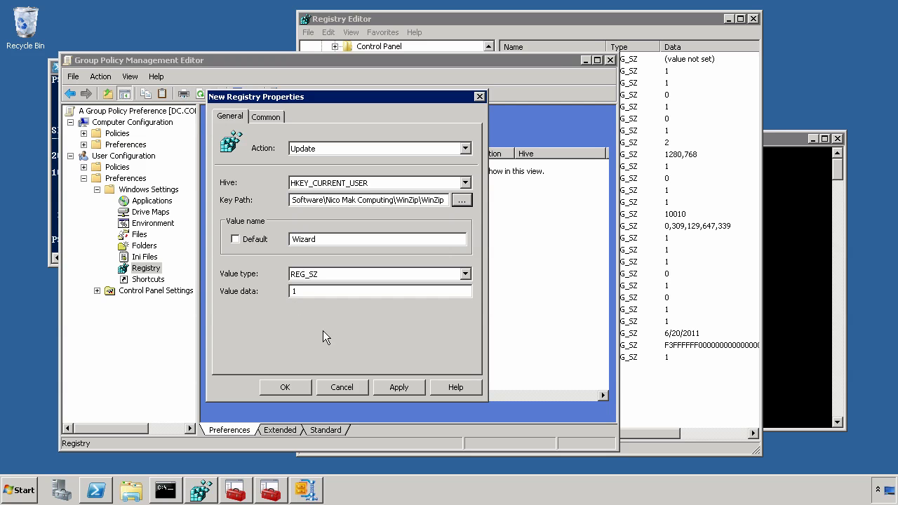
{"action": "left_click", "coordinate": [282, 389]}
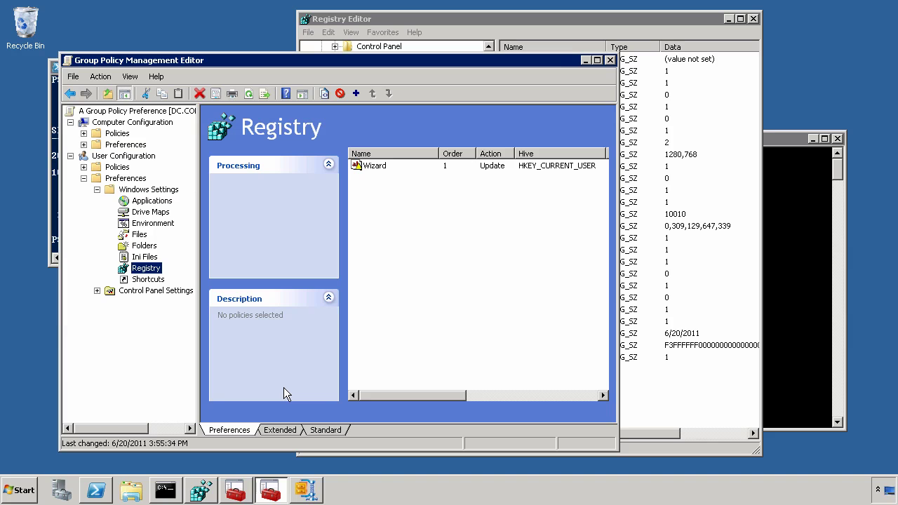